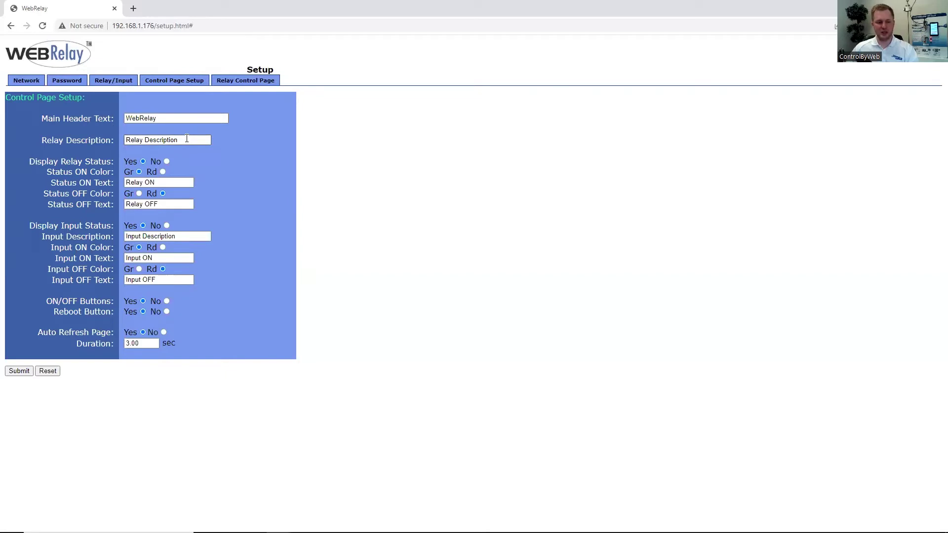
- Check the auto-refresh duration setting and open the relay control page
click(144, 344)
click(232, 82)
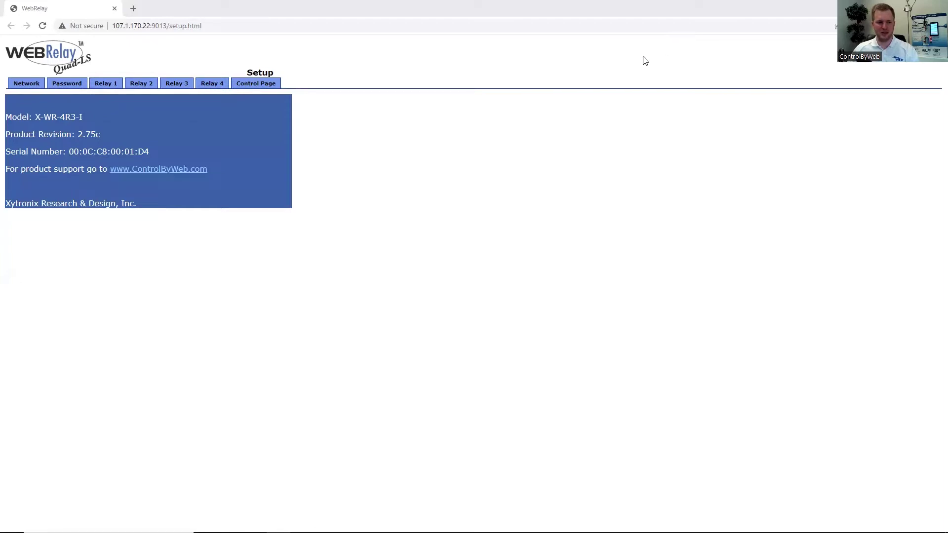
- Review the WebRelay Quad's network and password settings and the setup pages for relays 1 through 4
click(31, 84)
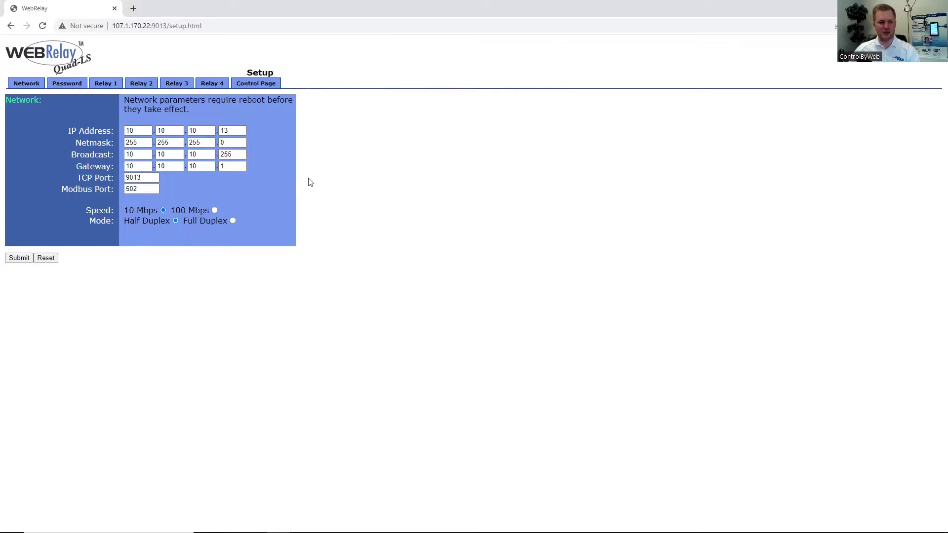
click(63, 85)
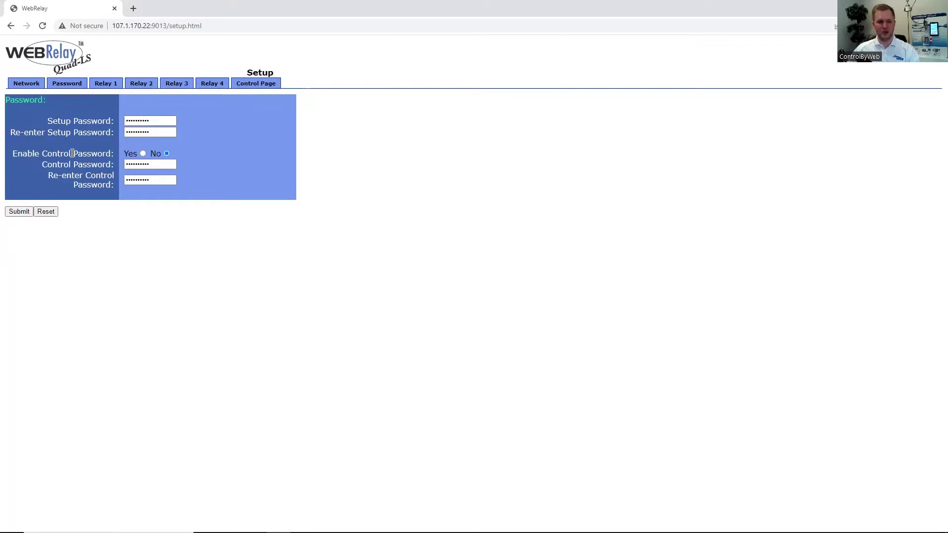
click(106, 83)
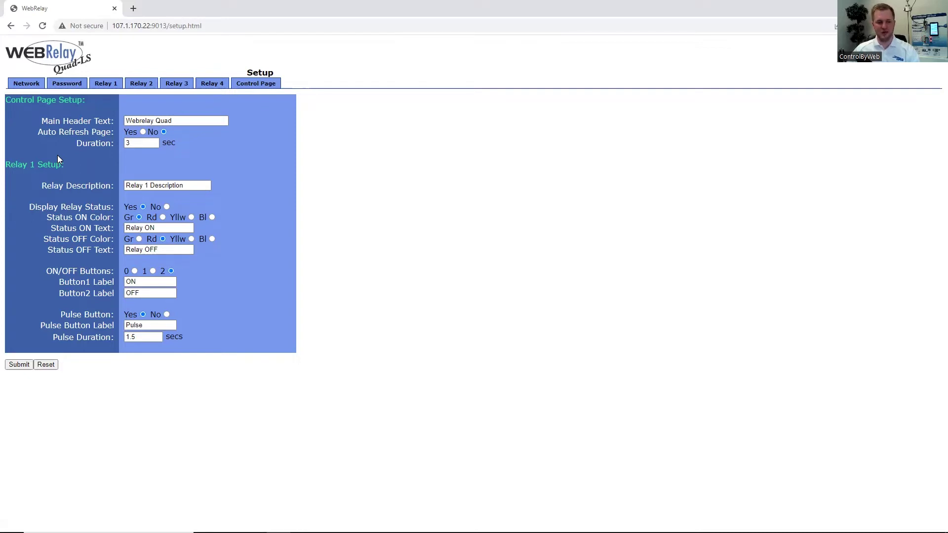
click(133, 86)
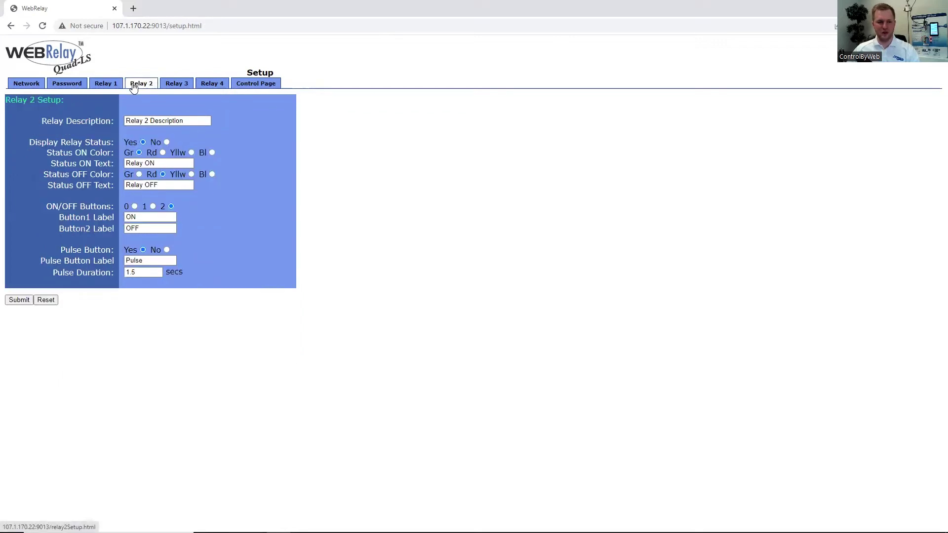
click(171, 86)
click(212, 86)
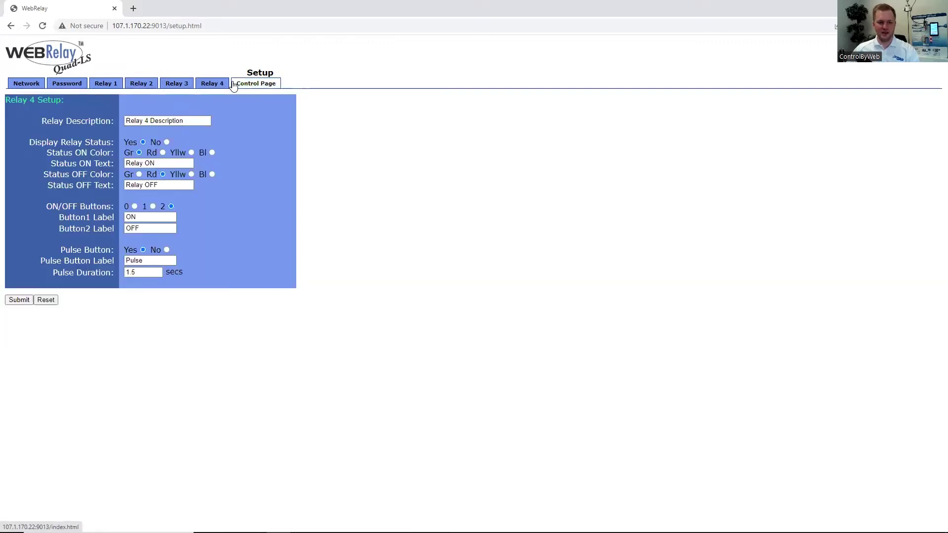
- Open the WebRelay Quad control page and switch on relays 1, 2, 3 and 4
click(233, 85)
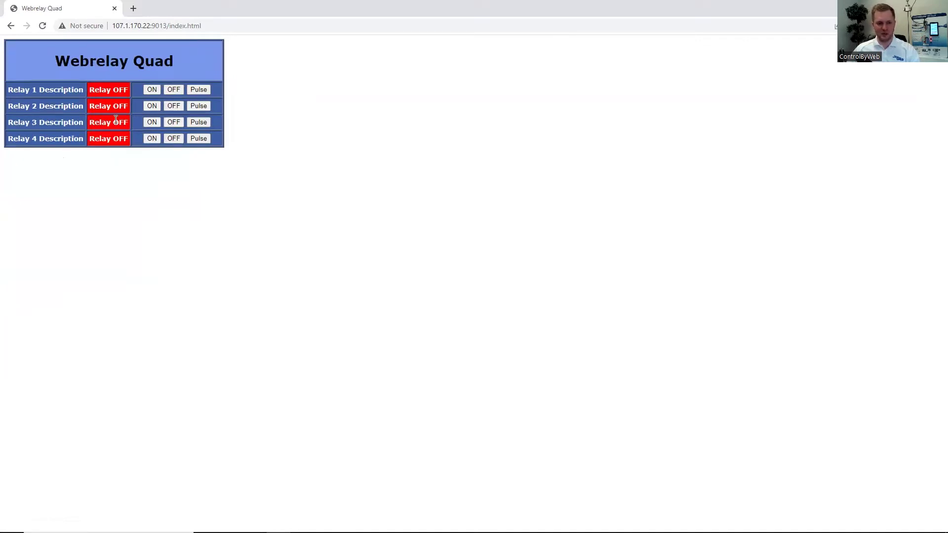
click(151, 90)
click(153, 106)
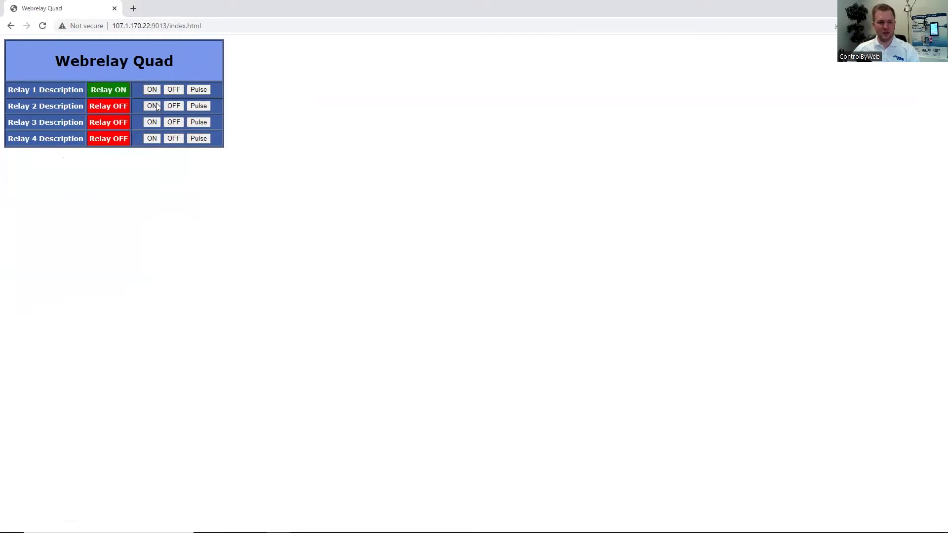
click(156, 120)
click(152, 138)
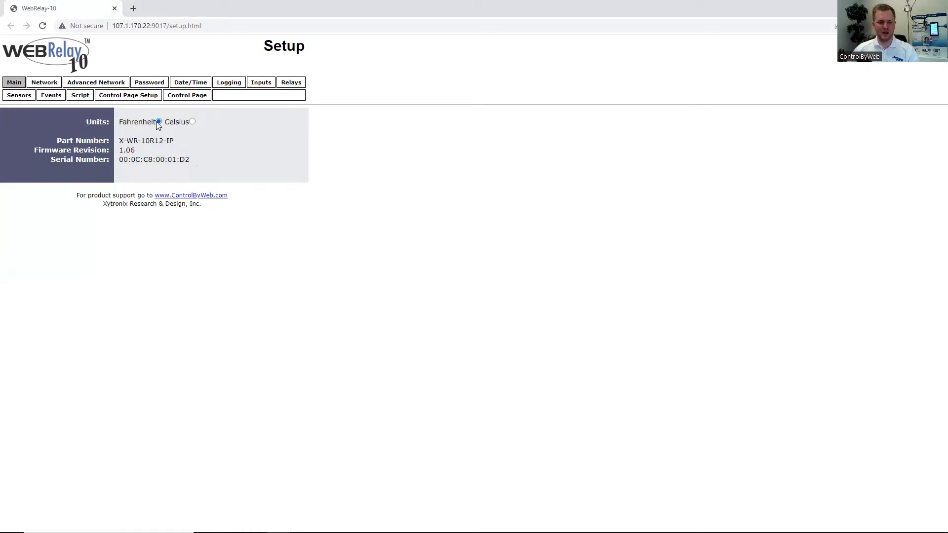
- Examine the WebRelay-10 network settings with DHCP set to Yes, and set it back to No
click(48, 82)
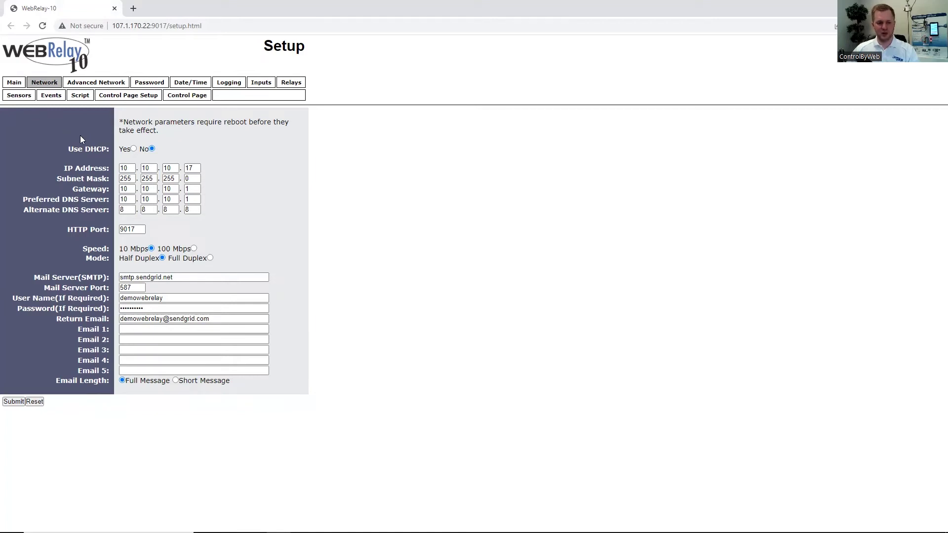
click(134, 149)
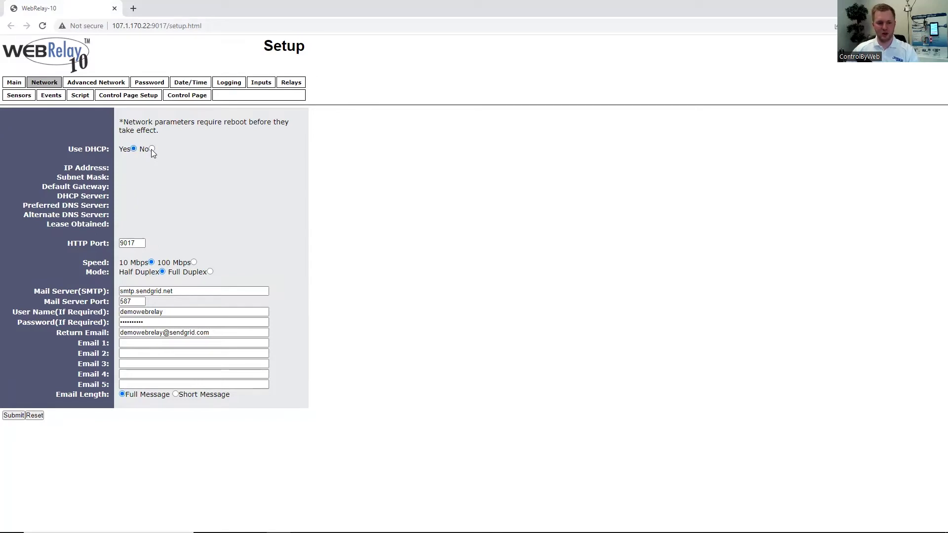
click(151, 149)
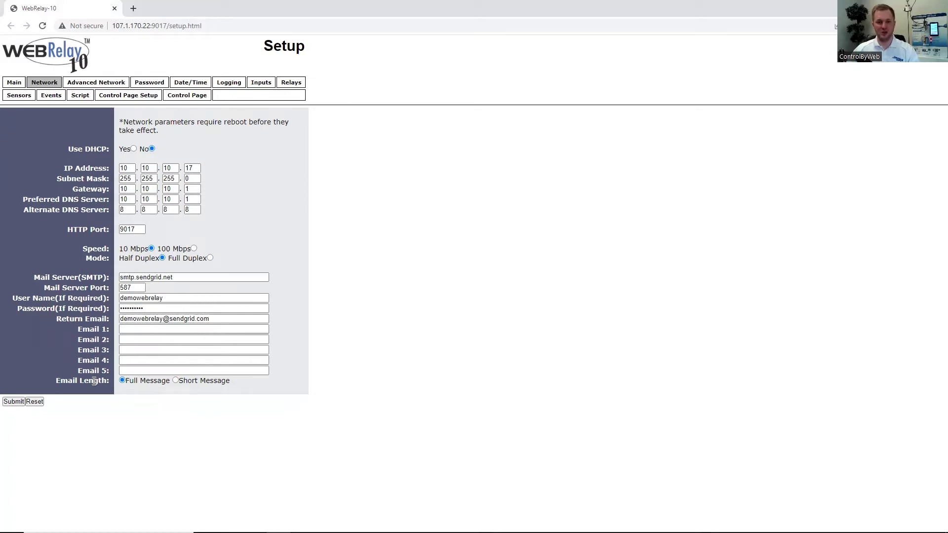
- Review the advanced network, password, date/time and logging settings, choosing Sync with NTP server for setting the time
click(111, 82)
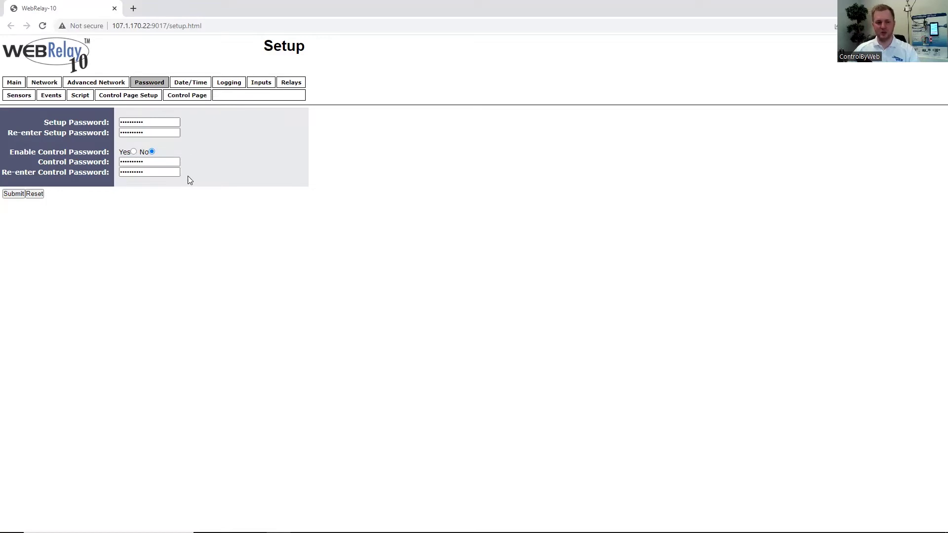
click(197, 83)
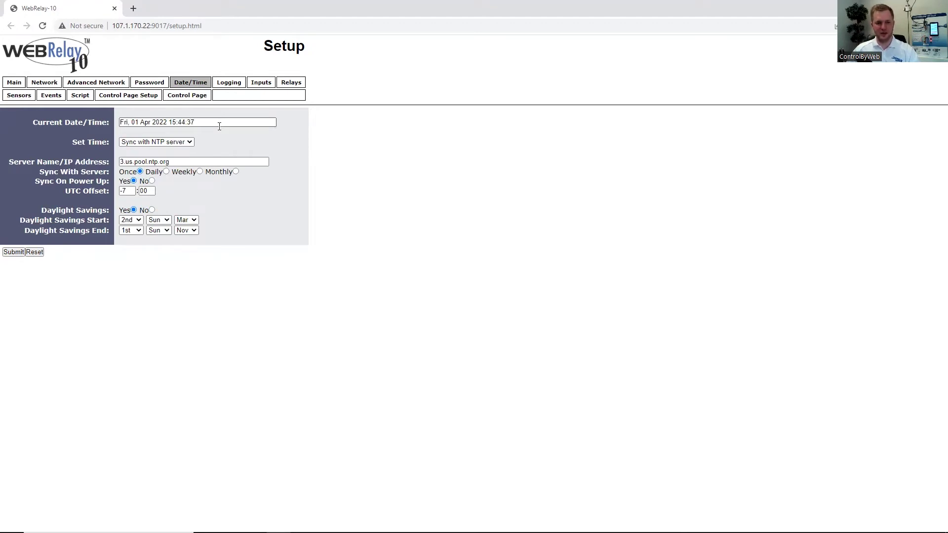
click(188, 142)
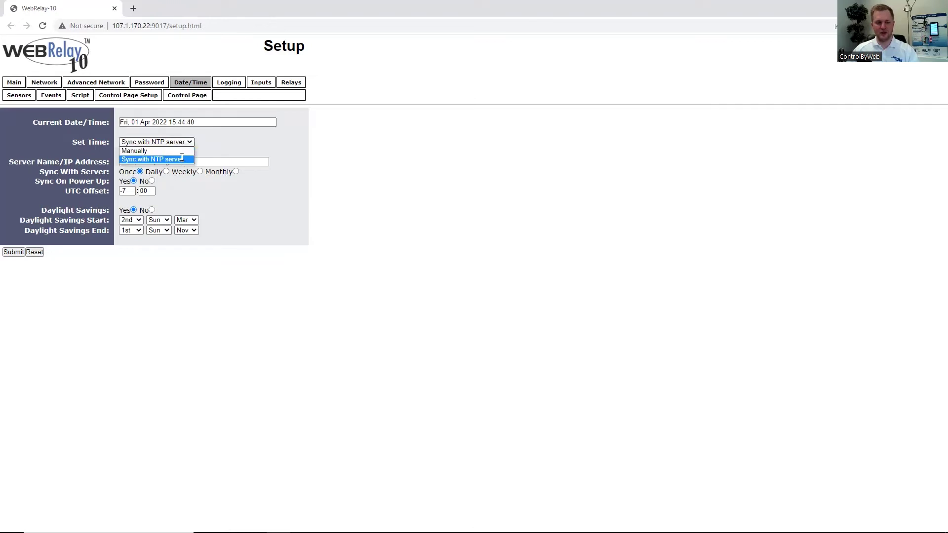
click(182, 159)
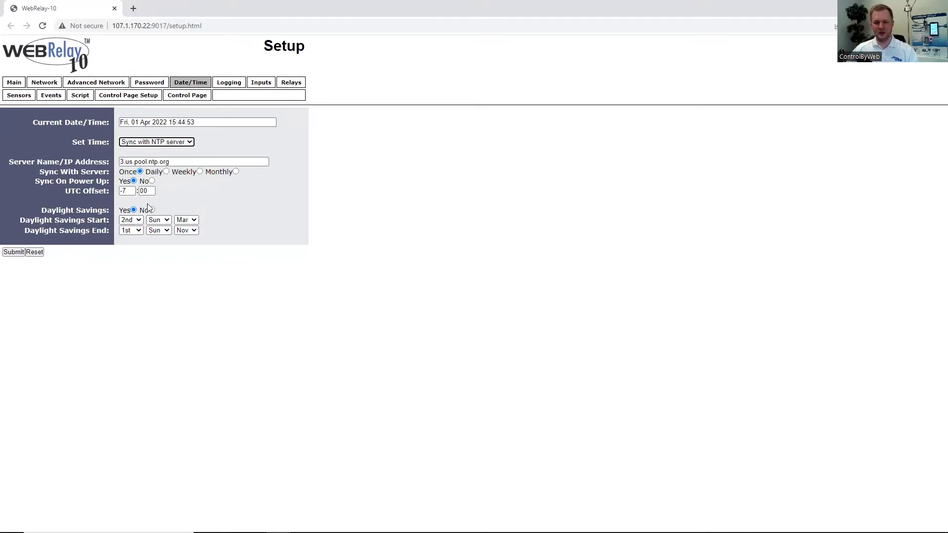
click(230, 89)
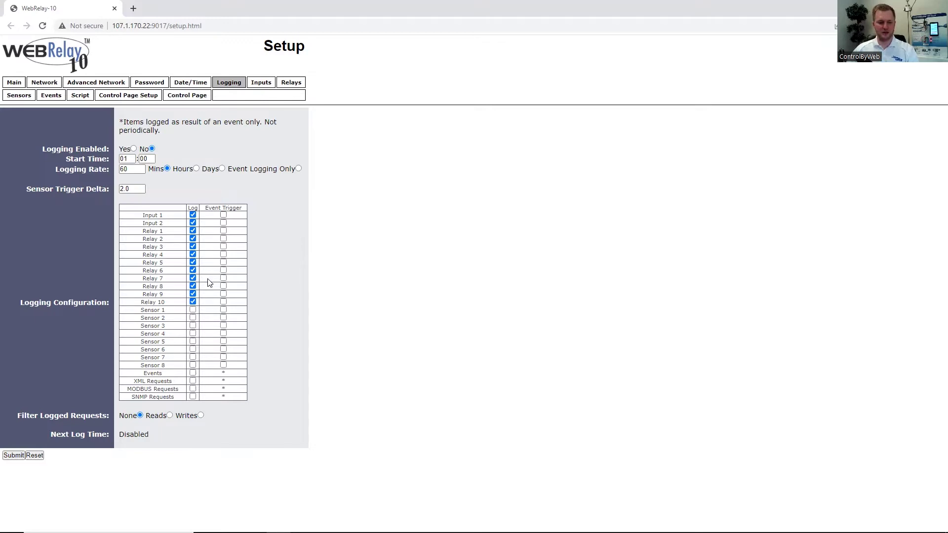
- Examine the setup of Input 1, including its available counter options and email options
click(255, 84)
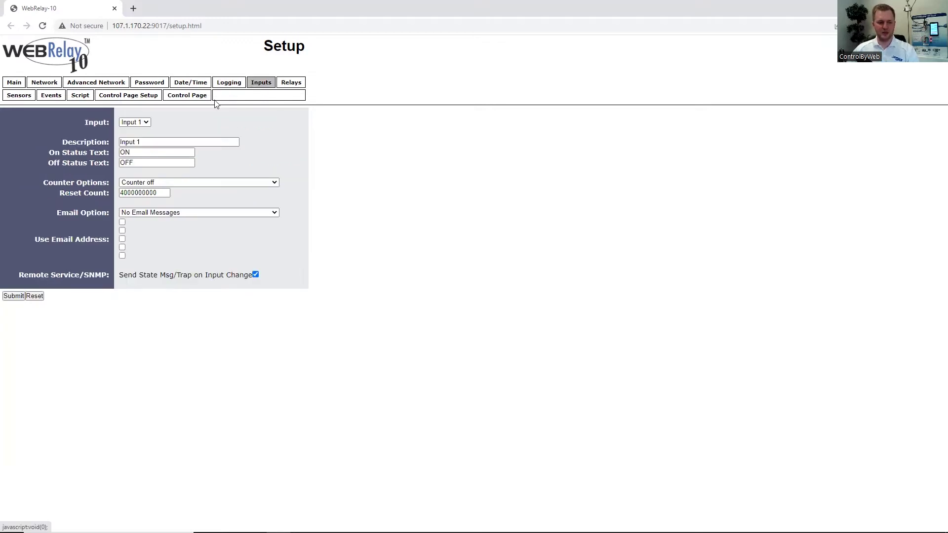
click(146, 123)
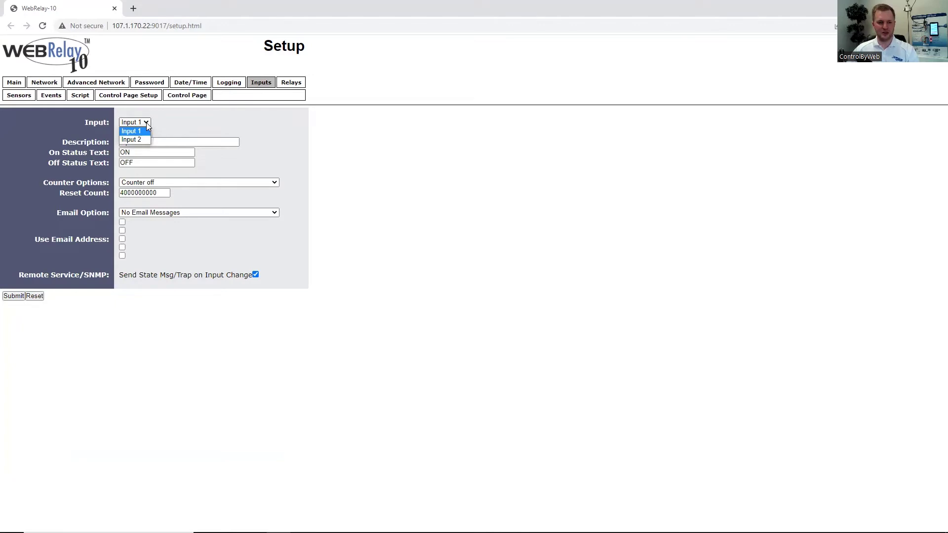
click(142, 130)
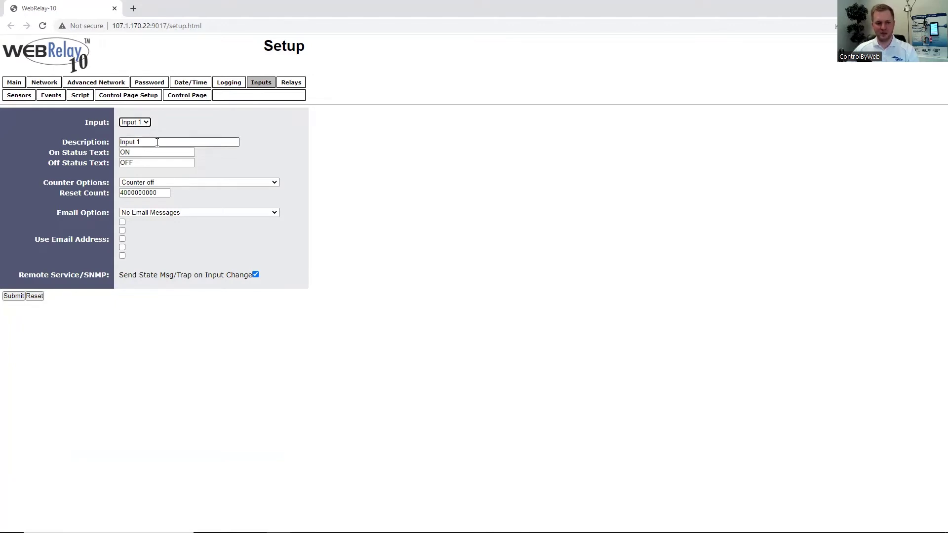
click(159, 184)
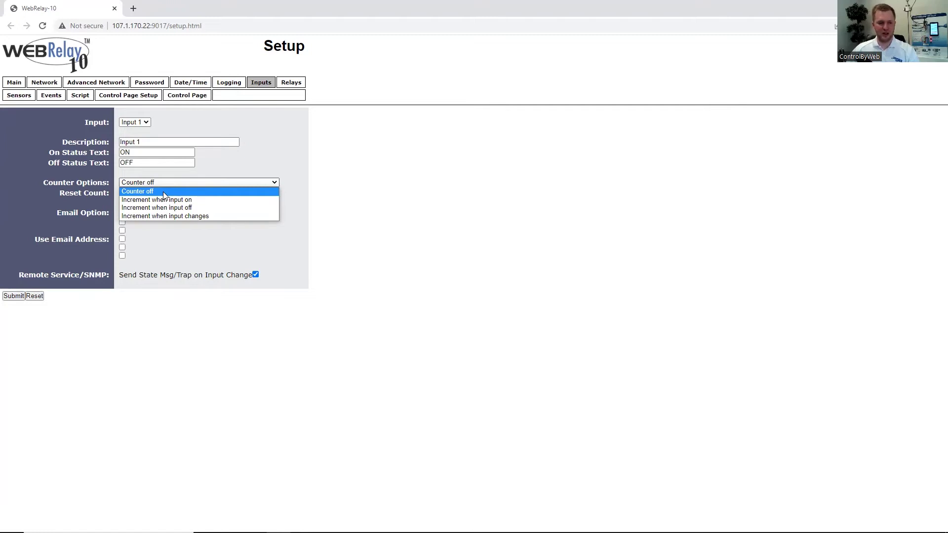
click(174, 183)
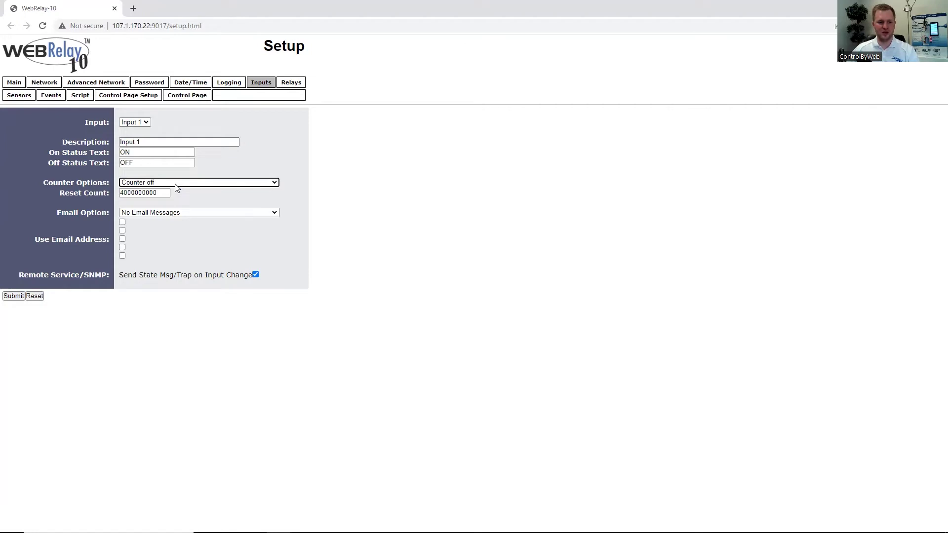
click(178, 213)
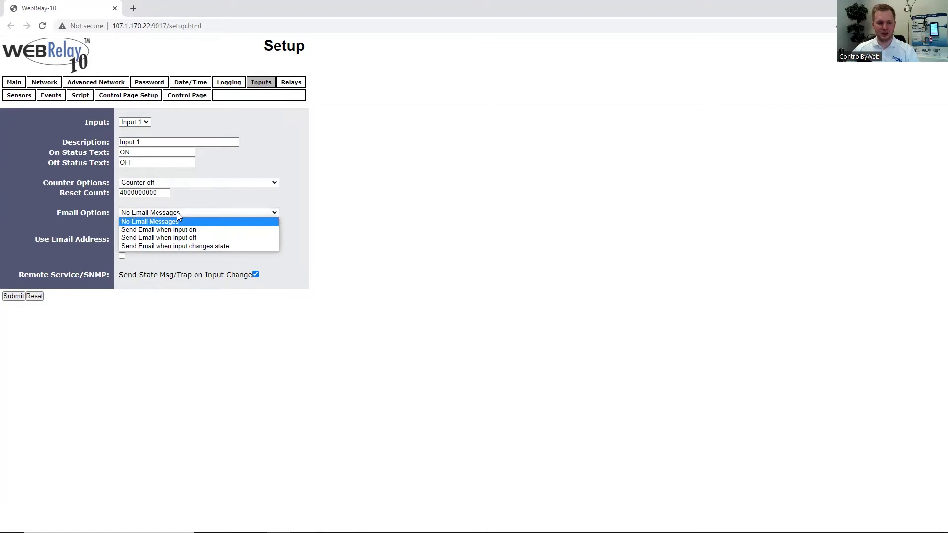
click(176, 213)
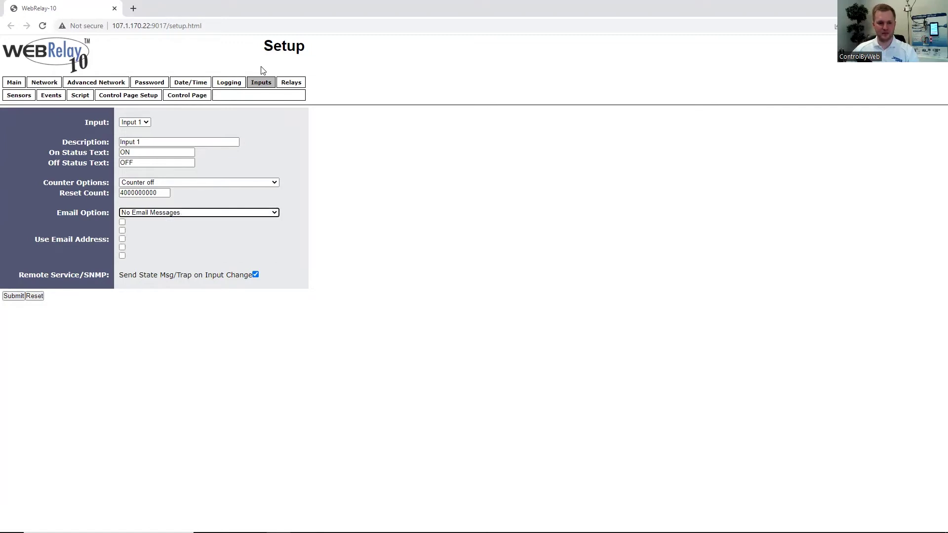
- Review the Relay 1 settings and the sensor setup, including the selectable sensors and the Sensor 1 address choices
click(289, 81)
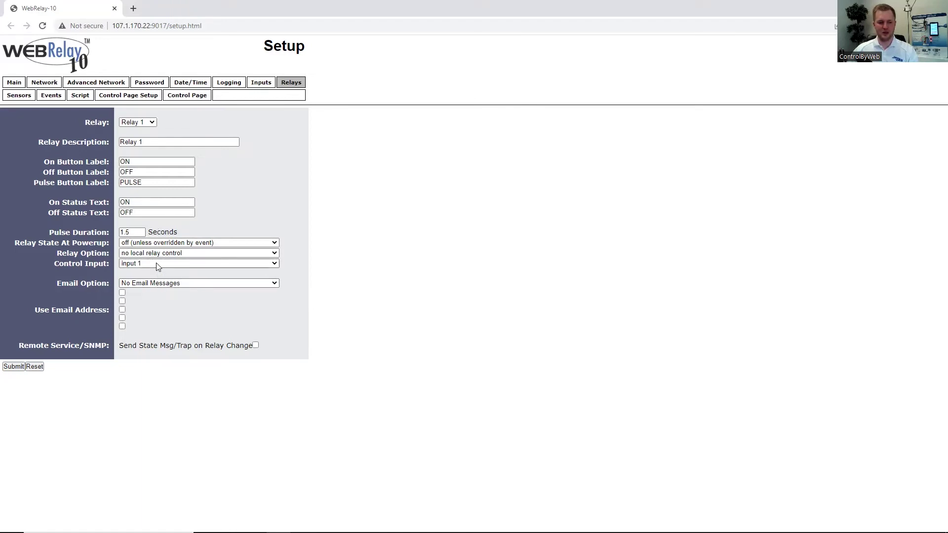
click(19, 95)
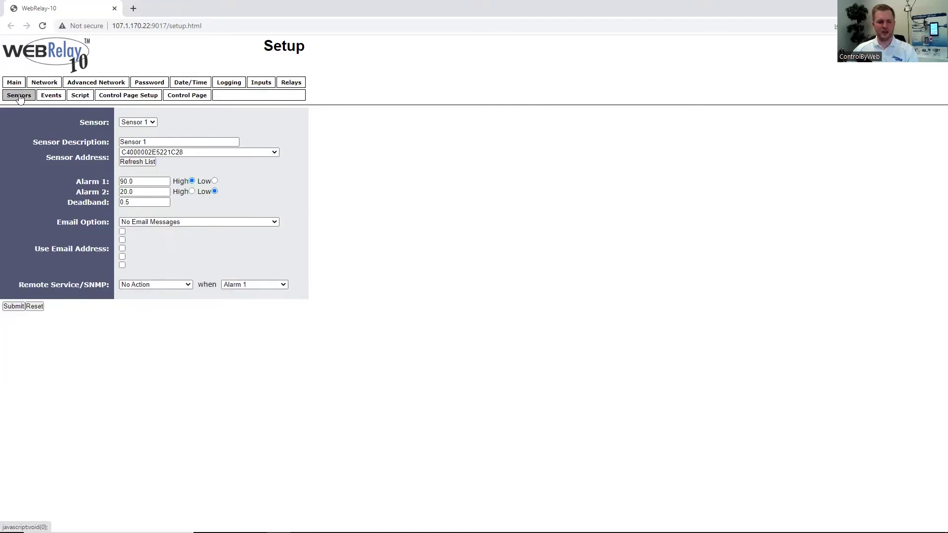
click(152, 123)
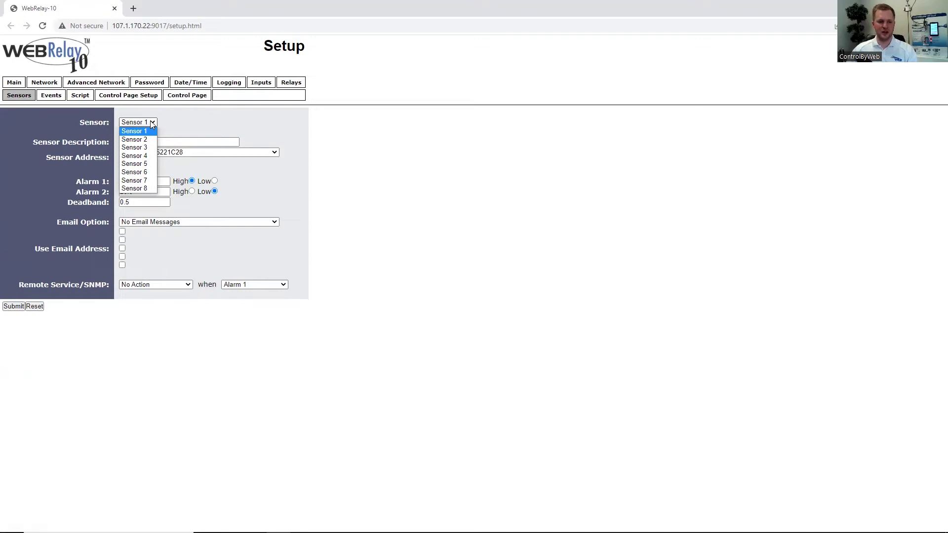
click(150, 121)
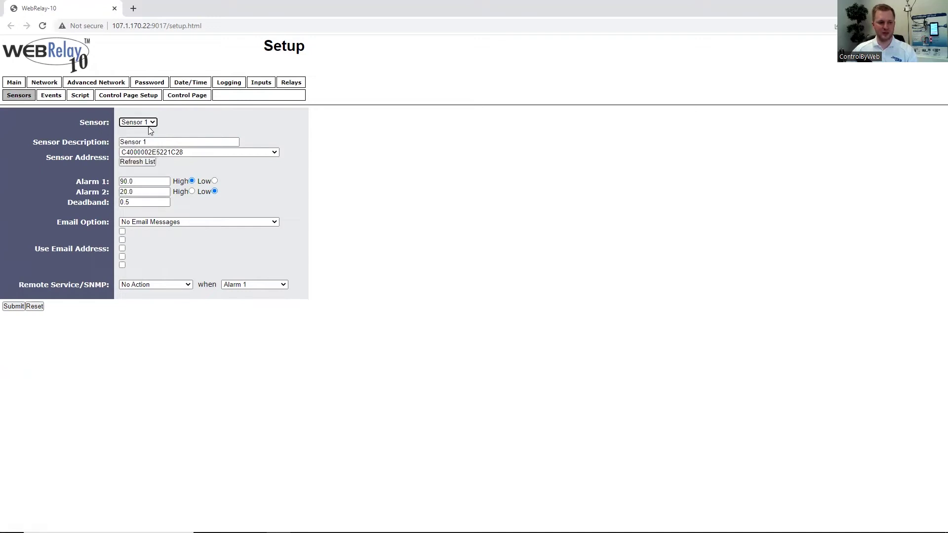
click(156, 153)
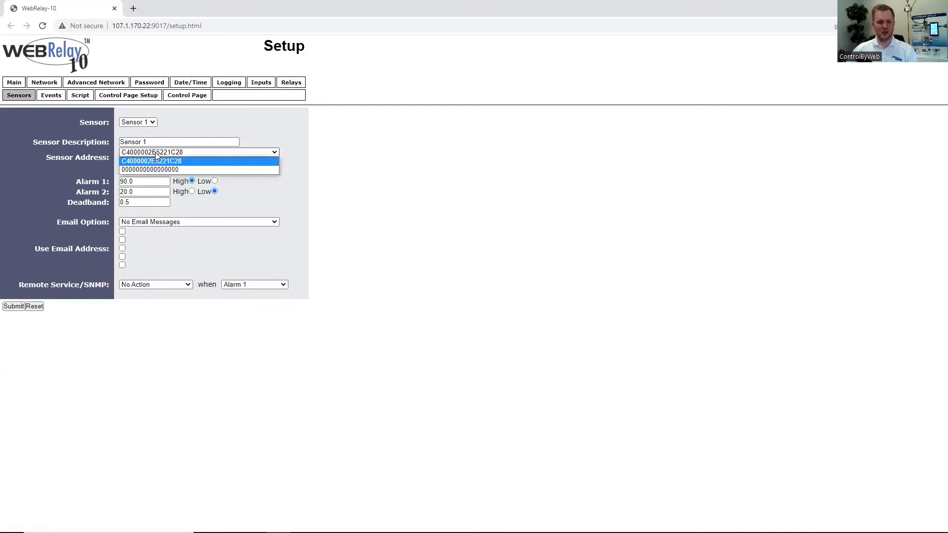
click(155, 153)
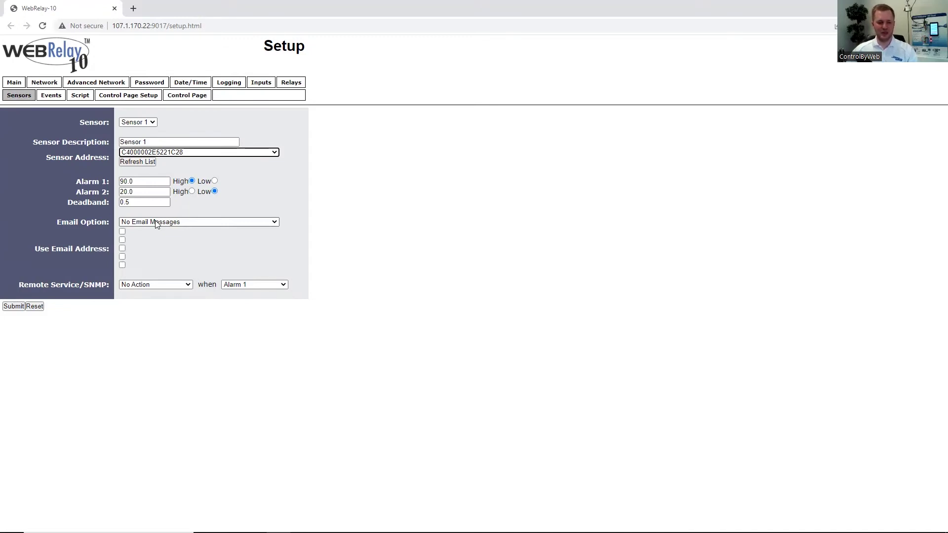
- Examine the action options of Event 0 in the events scheduler without saving, and open the BASIC script settings
click(52, 95)
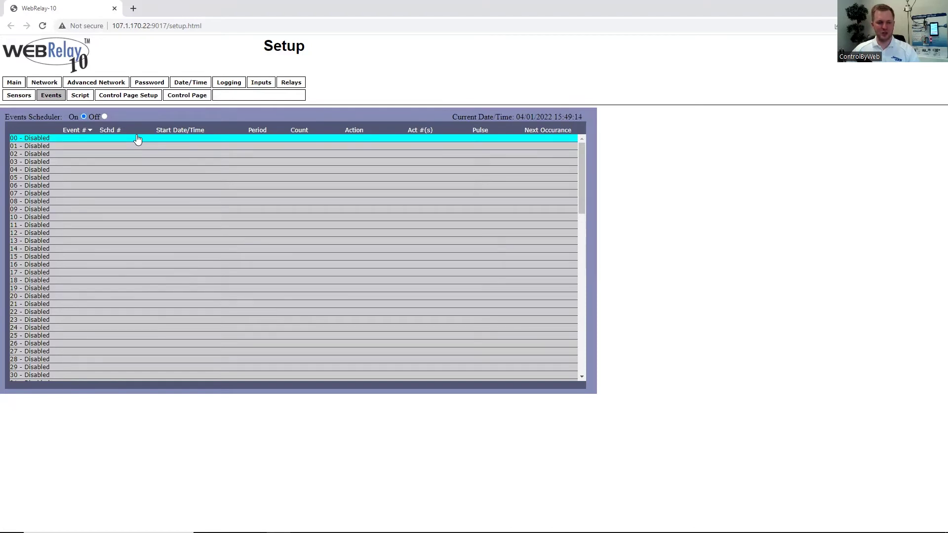
click(138, 139)
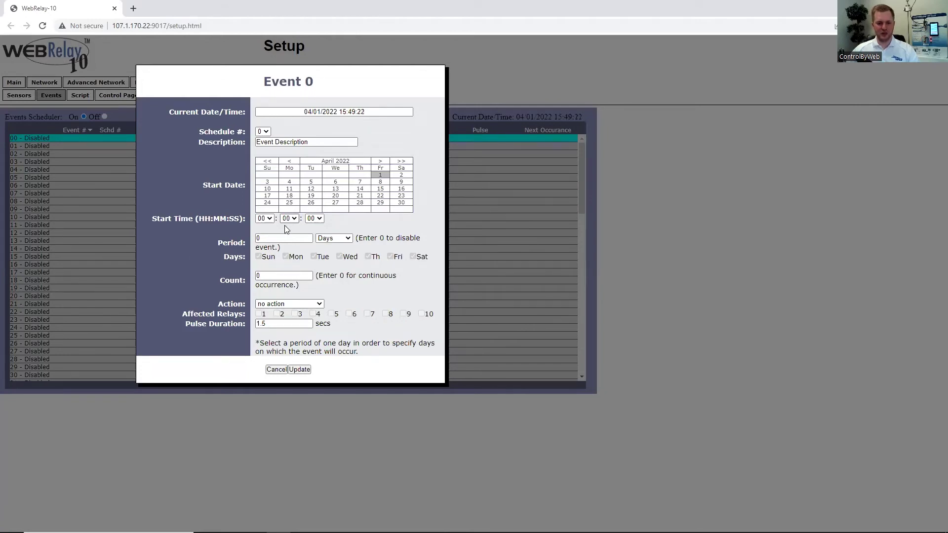
click(282, 305)
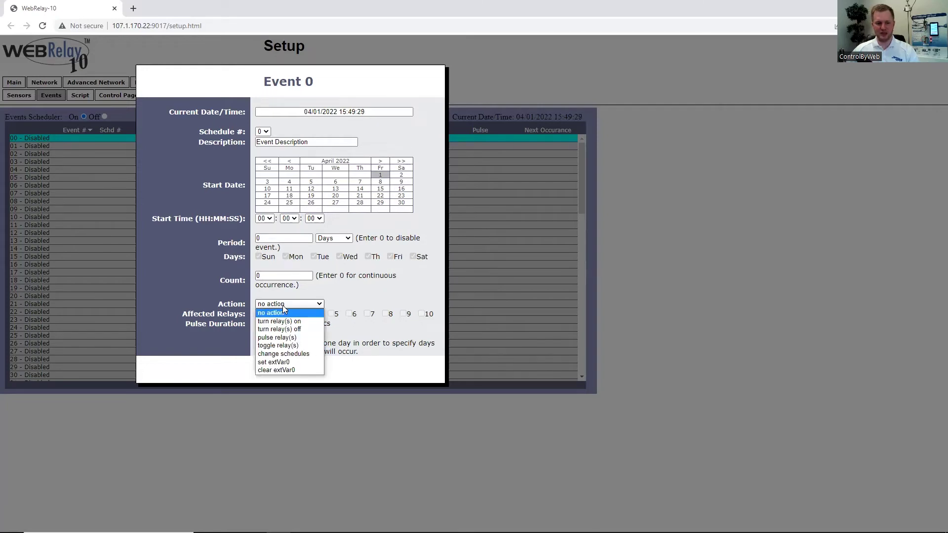
click(283, 312)
click(277, 372)
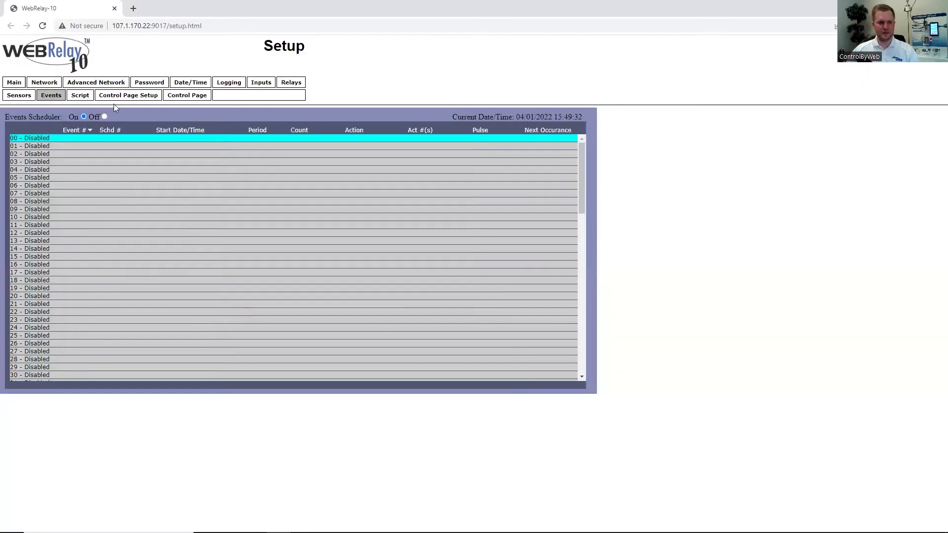
click(80, 96)
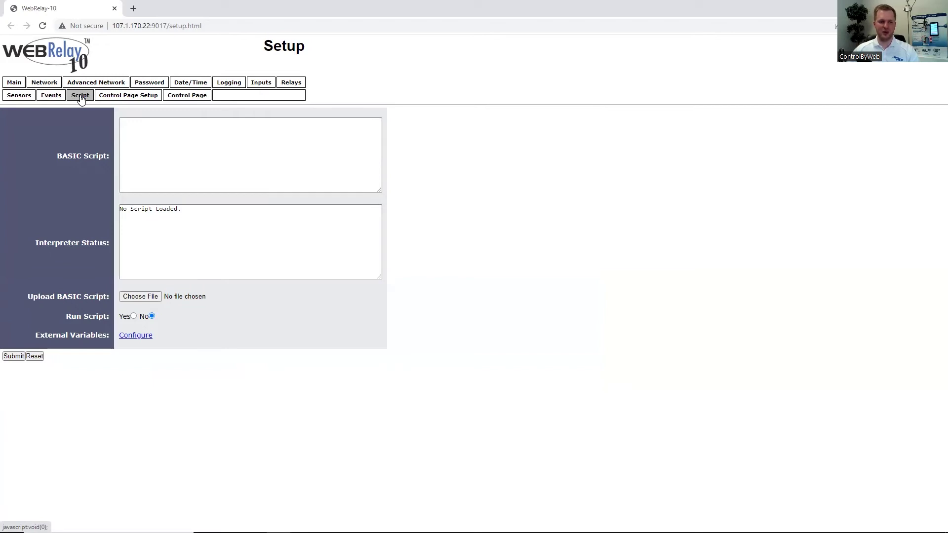
- Review the display configuration in the WebRelay-10 control page setup and open the device's control page
click(128, 95)
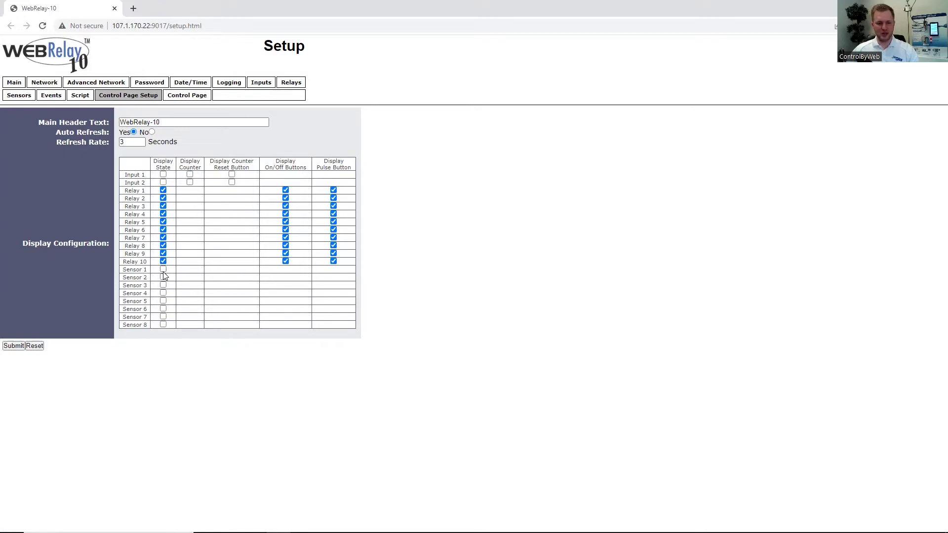
click(187, 96)
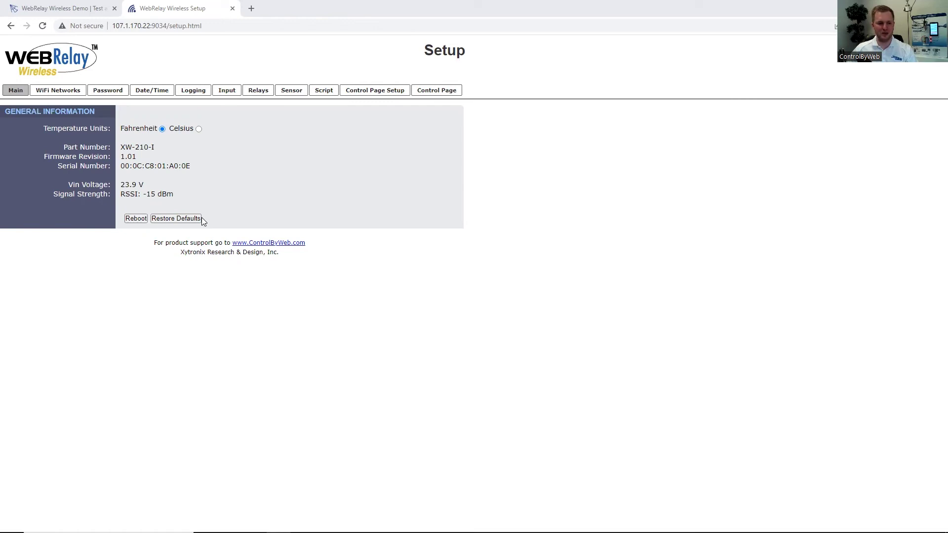
- Examine the WebRelay Wireless WiFi network settings, switching Use DHCP and Remote Services to Yes and back to No to view their options
click(57, 90)
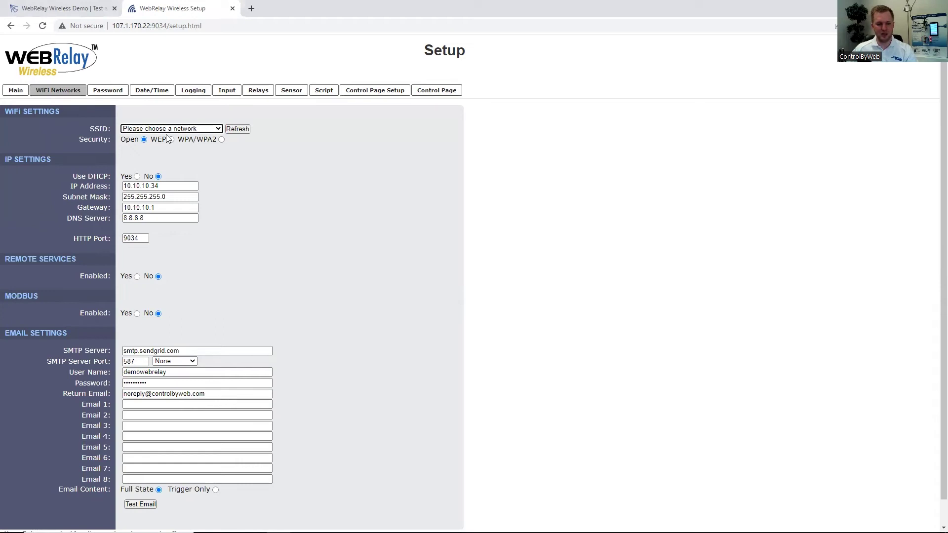
click(137, 177)
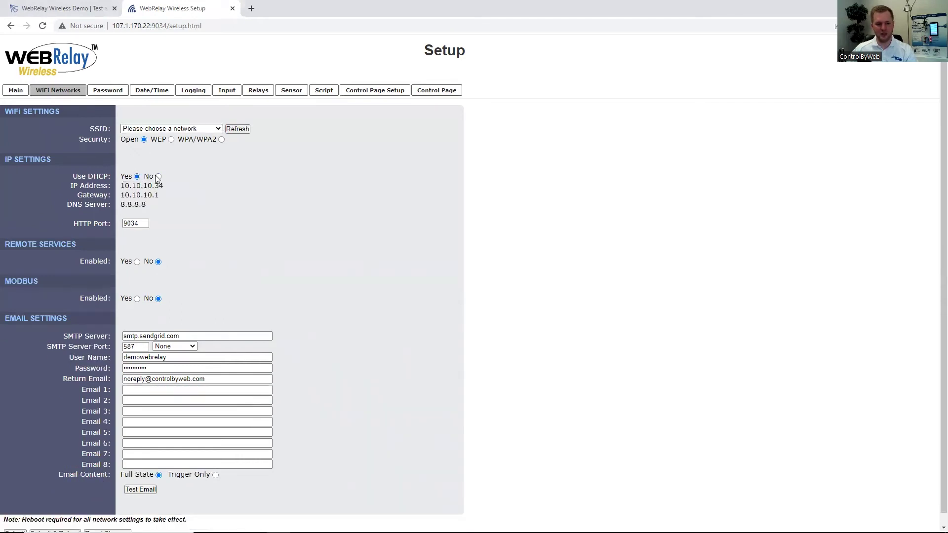
click(158, 177)
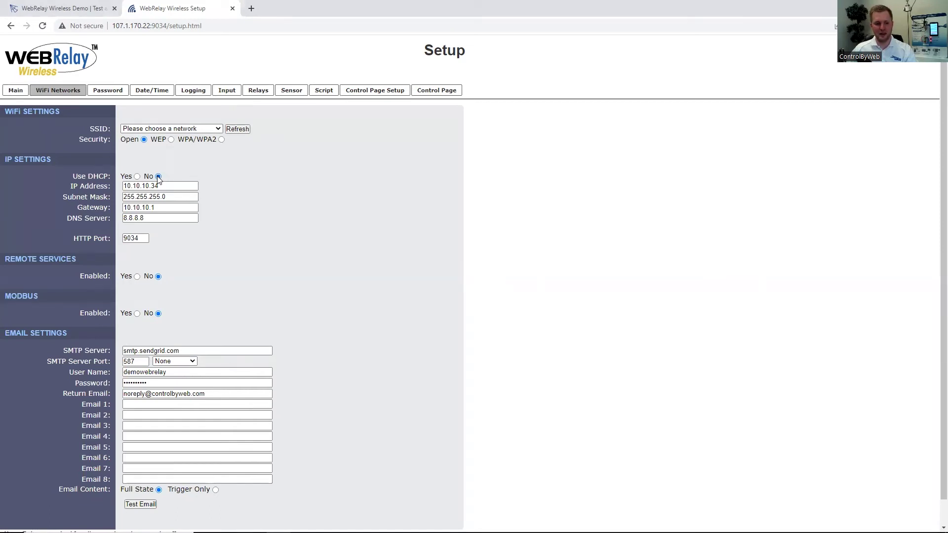
scroll(152, 234, down, 1)
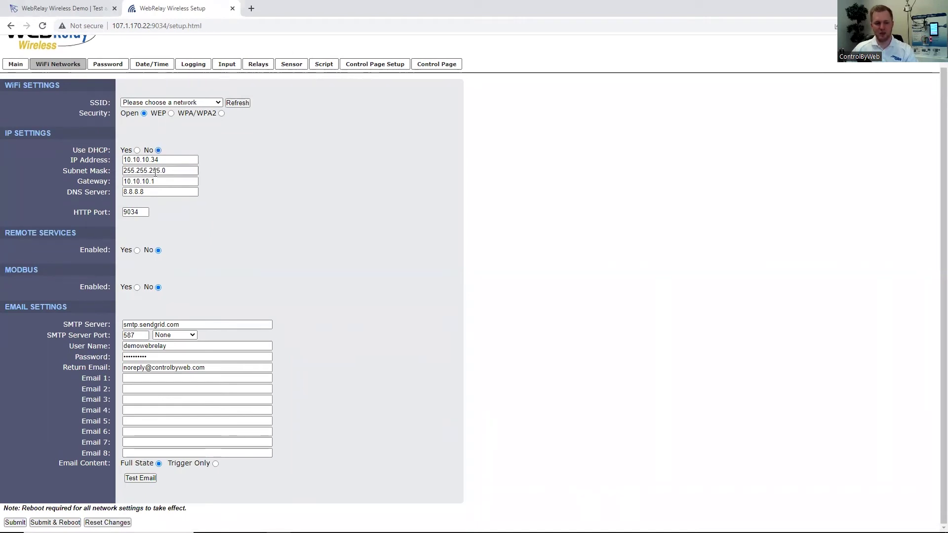
click(137, 251)
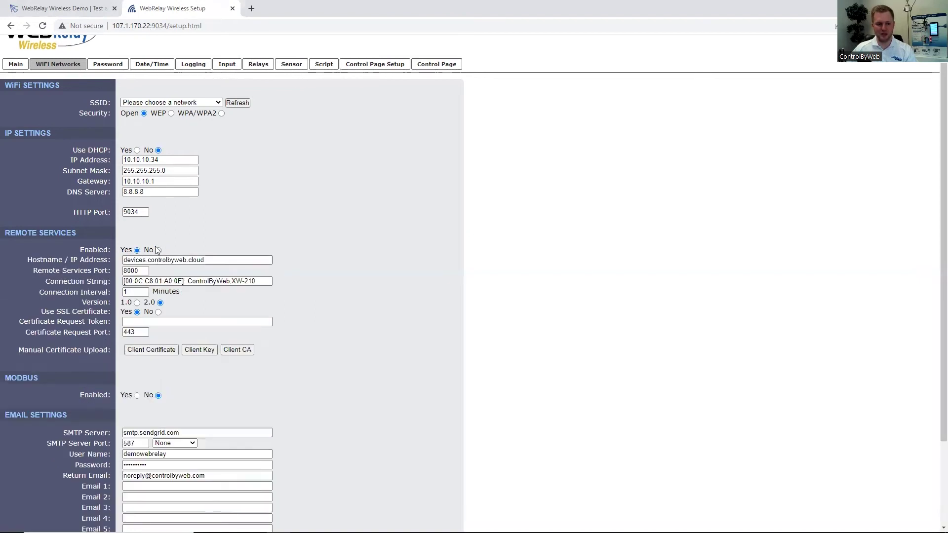
click(157, 250)
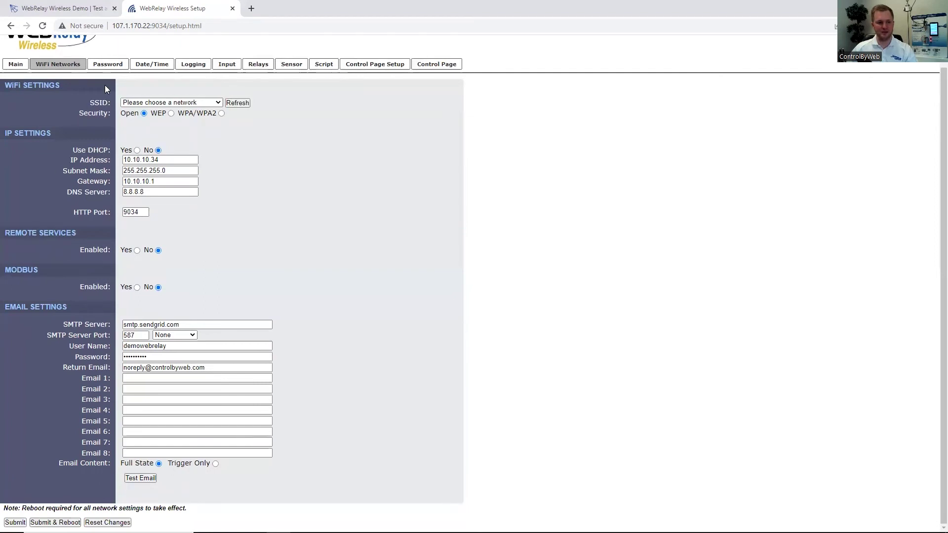
- Review the password, date/time and logging settings of the WebRelay Wireless
click(113, 65)
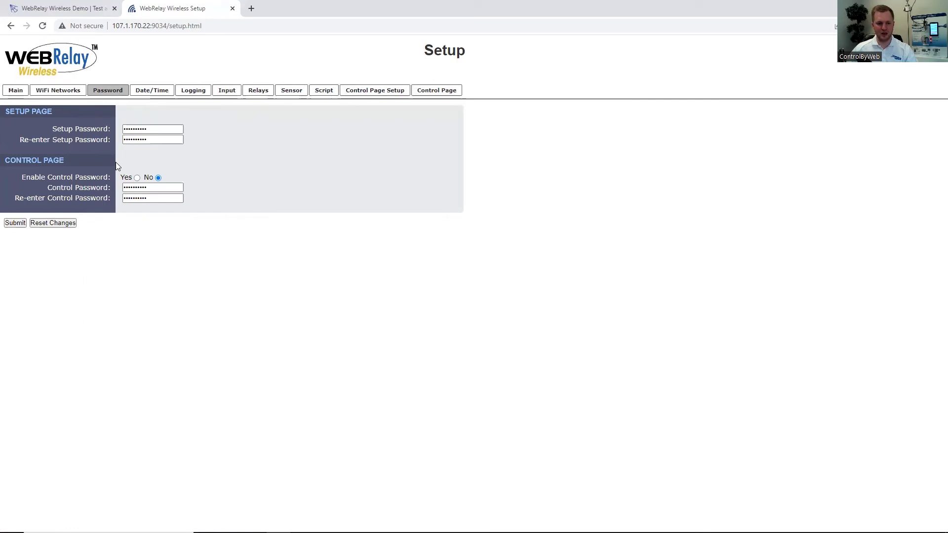
click(150, 93)
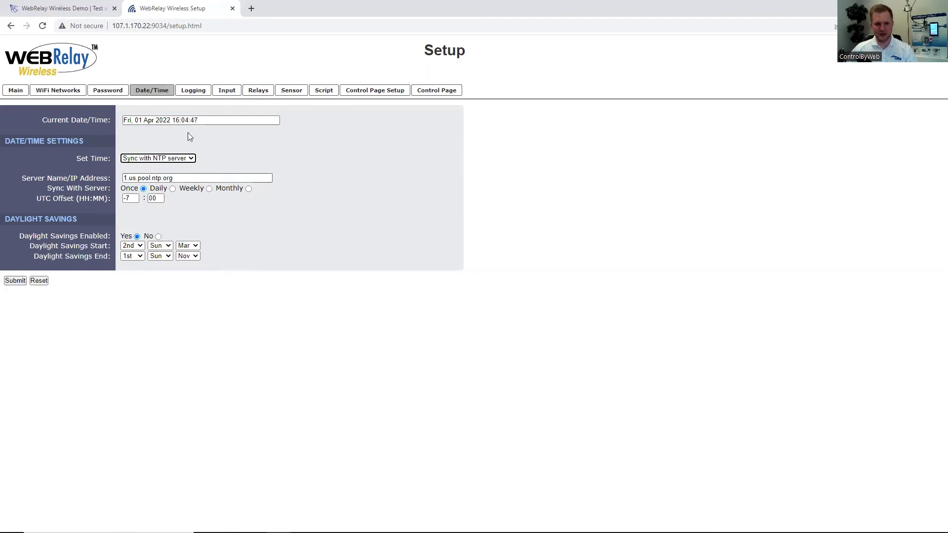
click(196, 92)
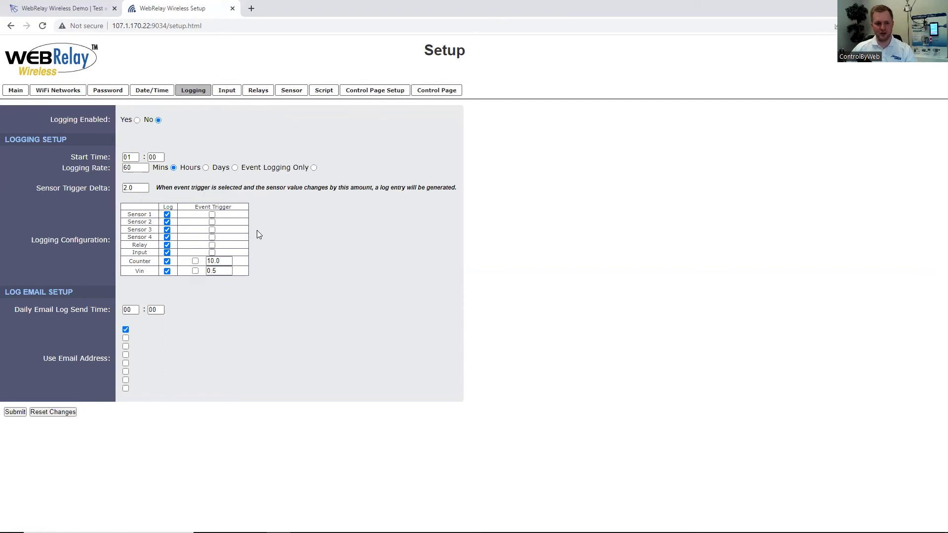
- Examine the Input 1 settings, including its counter options and email alert, and review the Relay 1 and remote relay settings
click(221, 89)
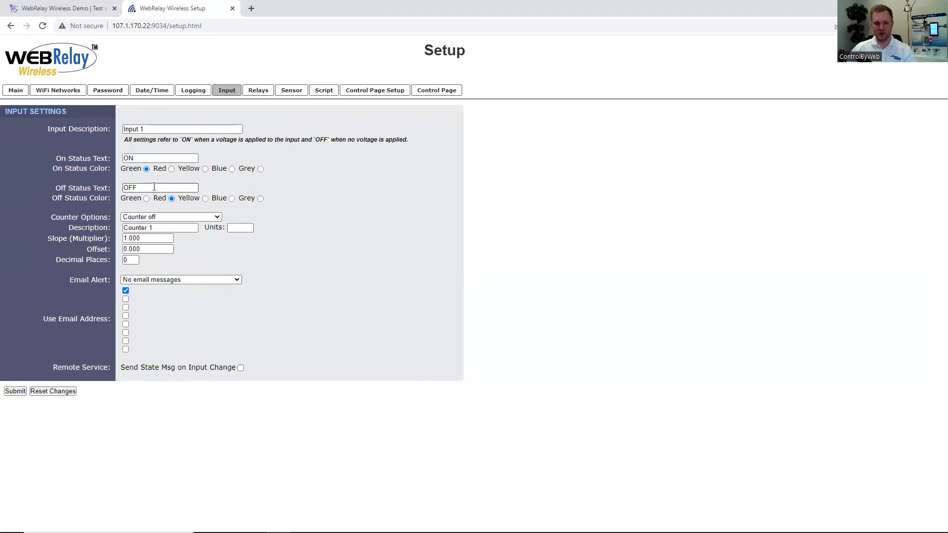
click(154, 218)
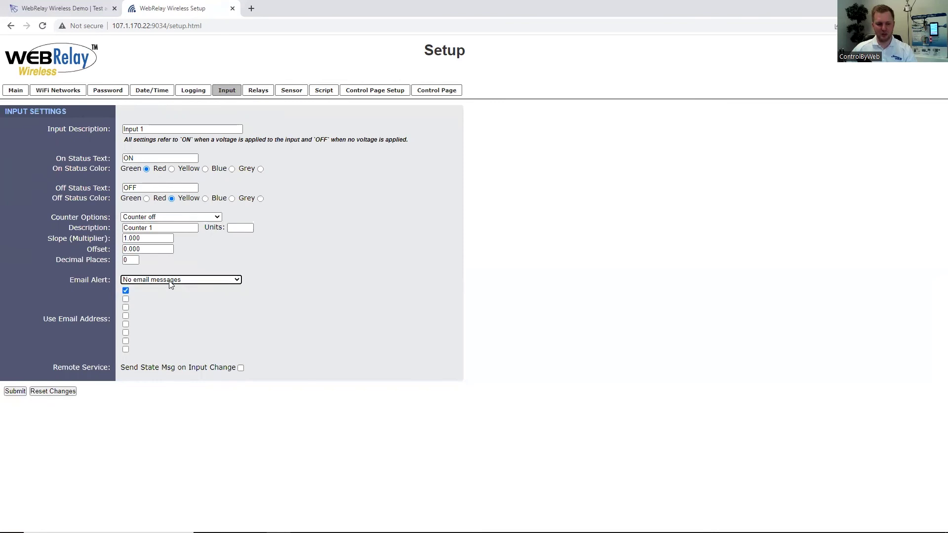
click(259, 93)
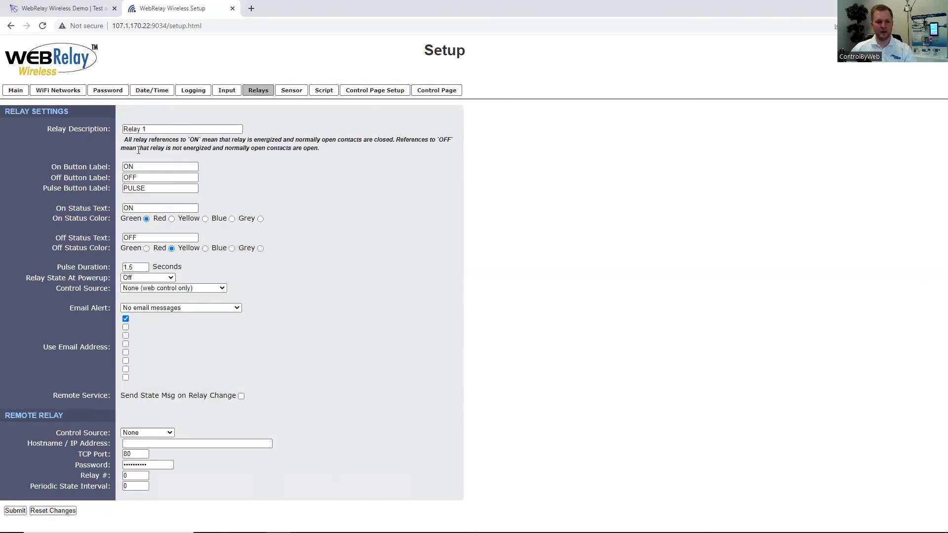
click(151, 128)
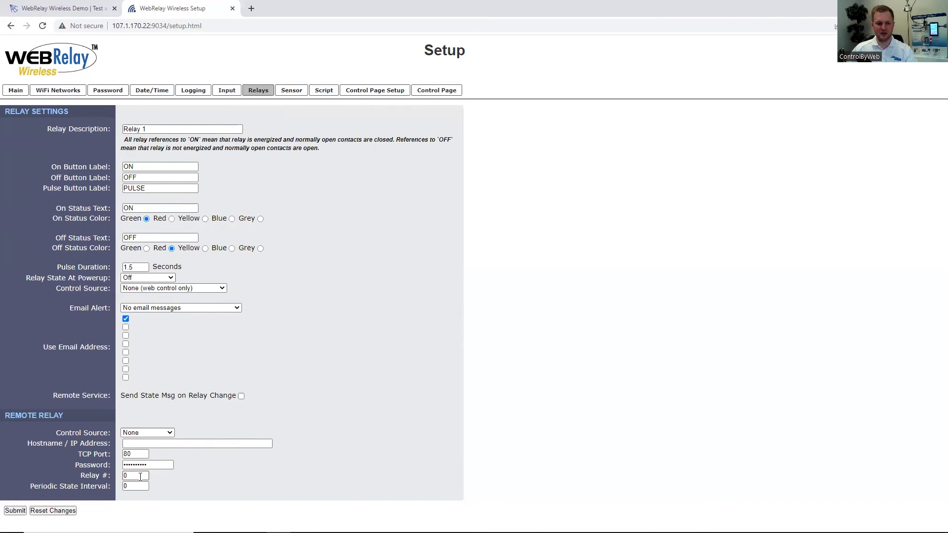
- Look through the sensor settings from Sensor 1 to Sensor 4 and return to Sensor 1
click(291, 92)
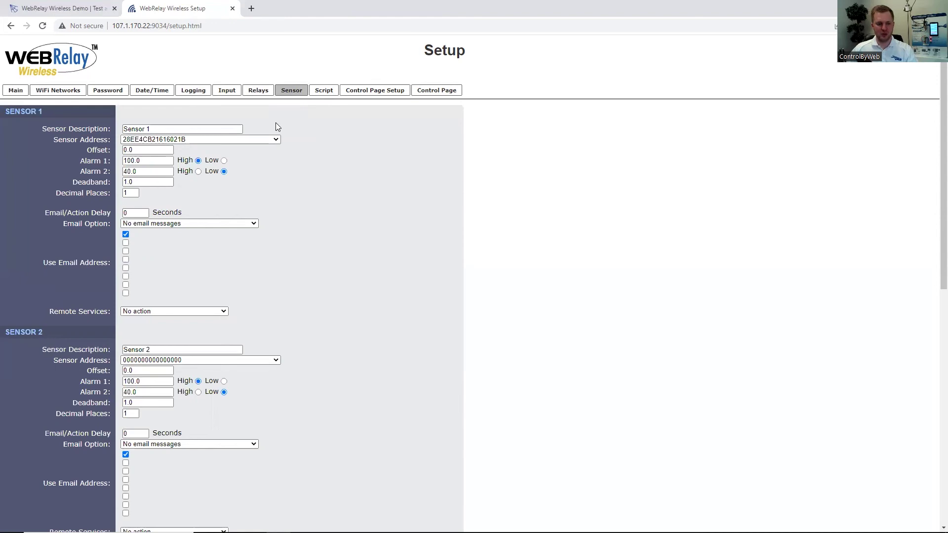
scroll(276, 123, down, 1)
scroll(276, 126, down, 1)
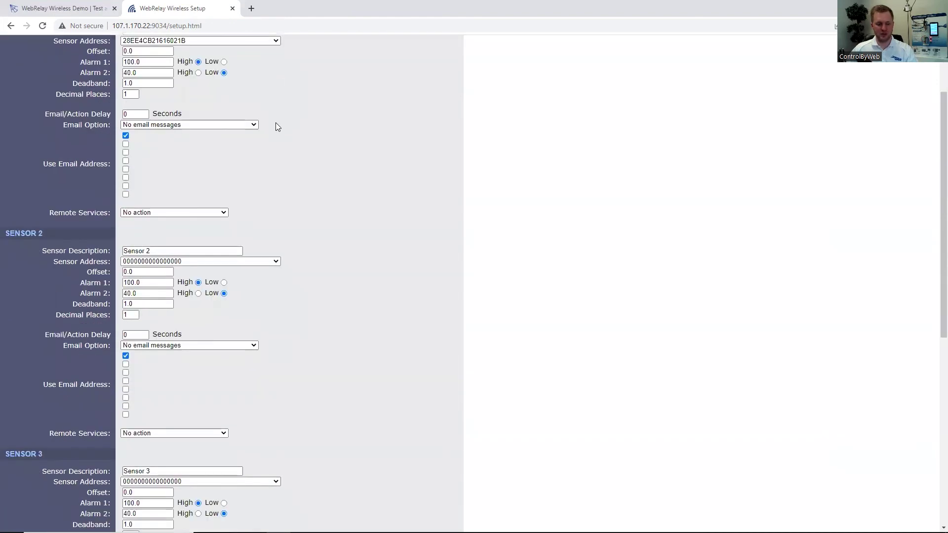
scroll(276, 124, down, 6)
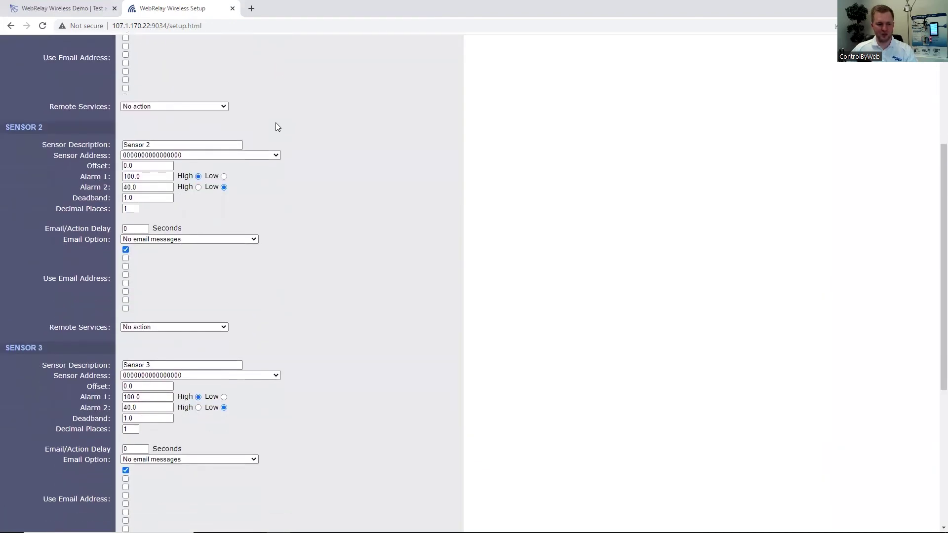
scroll(276, 122, down, 1)
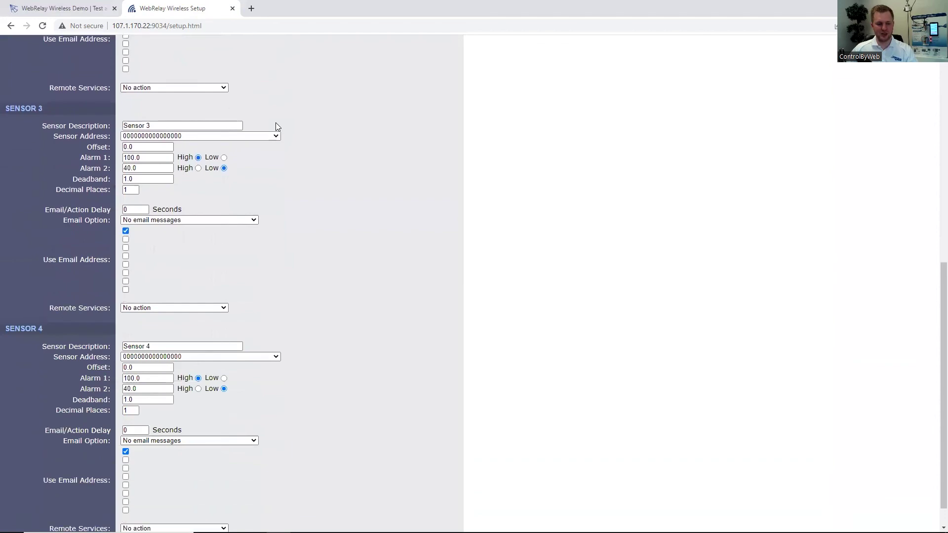
scroll(275, 123, up, 5)
scroll(275, 122, up, 4)
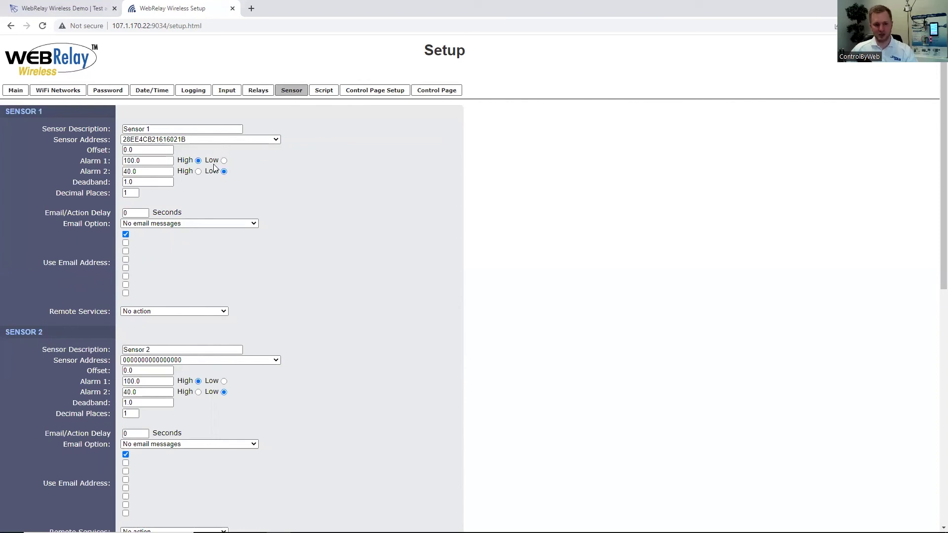
- Examine the Sensor 1 address choices, alarm settings and email options without changing them
click(204, 141)
click(204, 140)
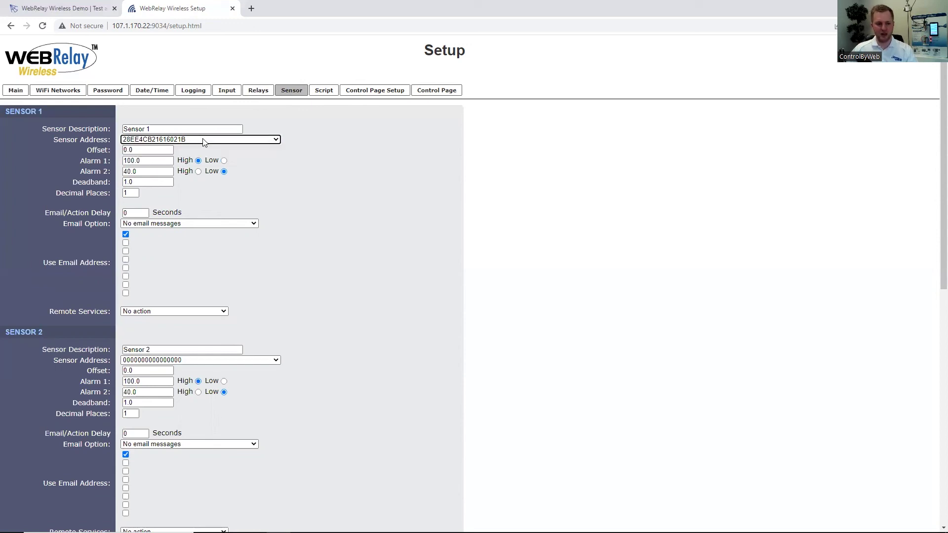
click(224, 171)
scroll(223, 169, down, 2)
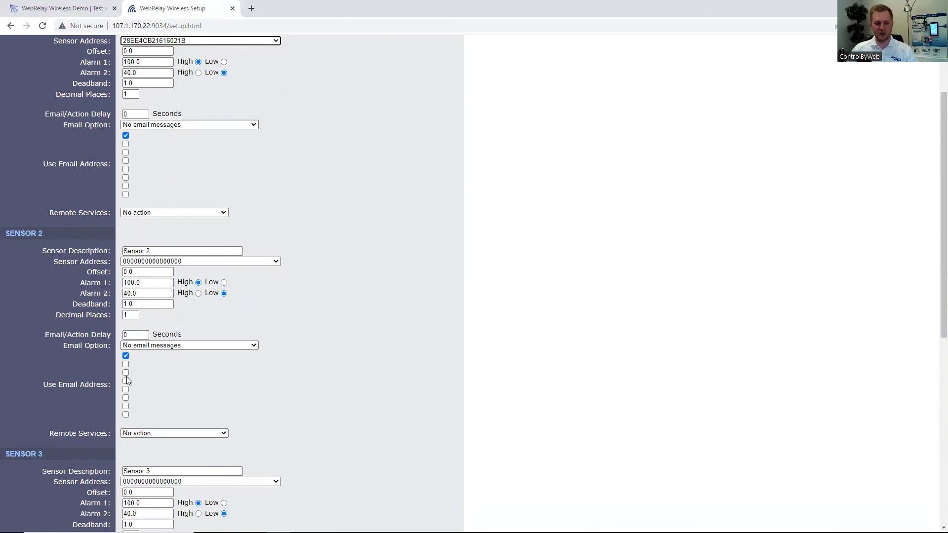
- Review the script and control page setup settings of the WebRelay Wireless and open its control page
click(322, 91)
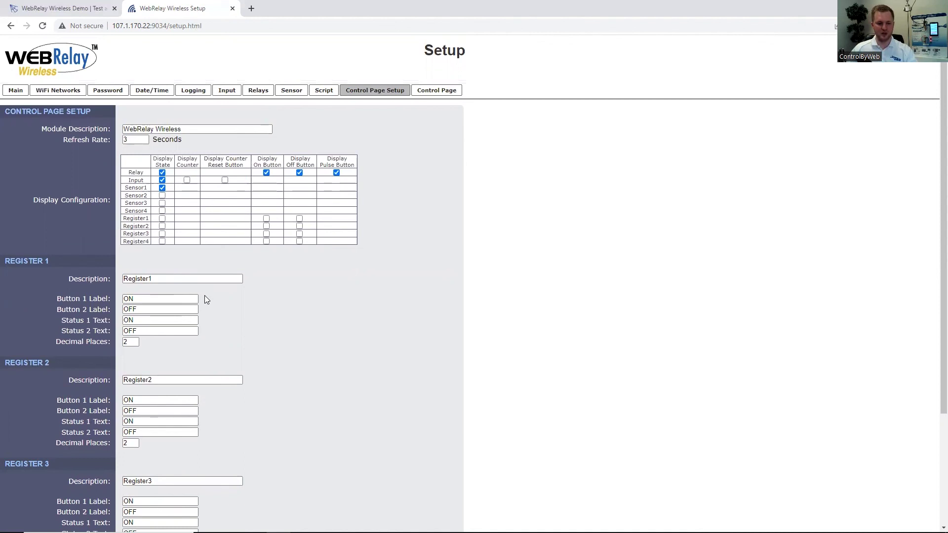
click(436, 91)
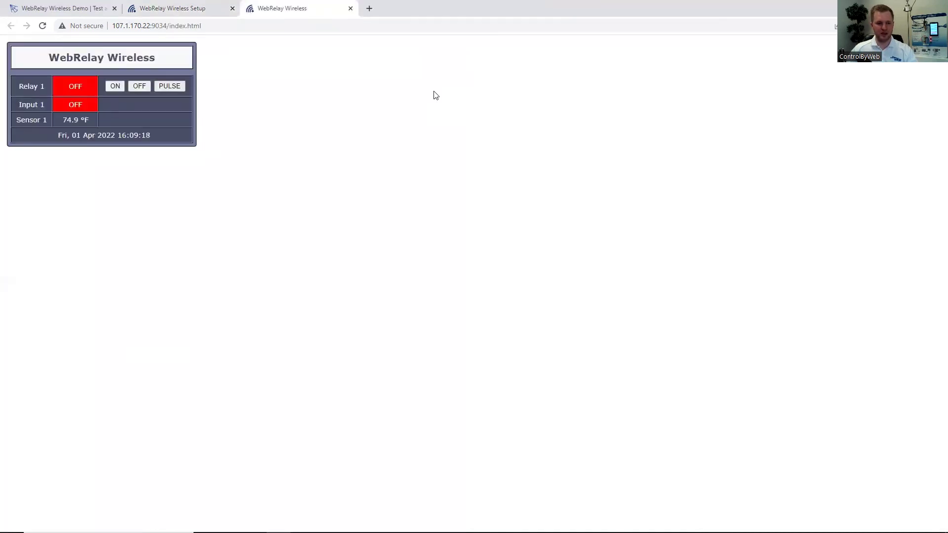